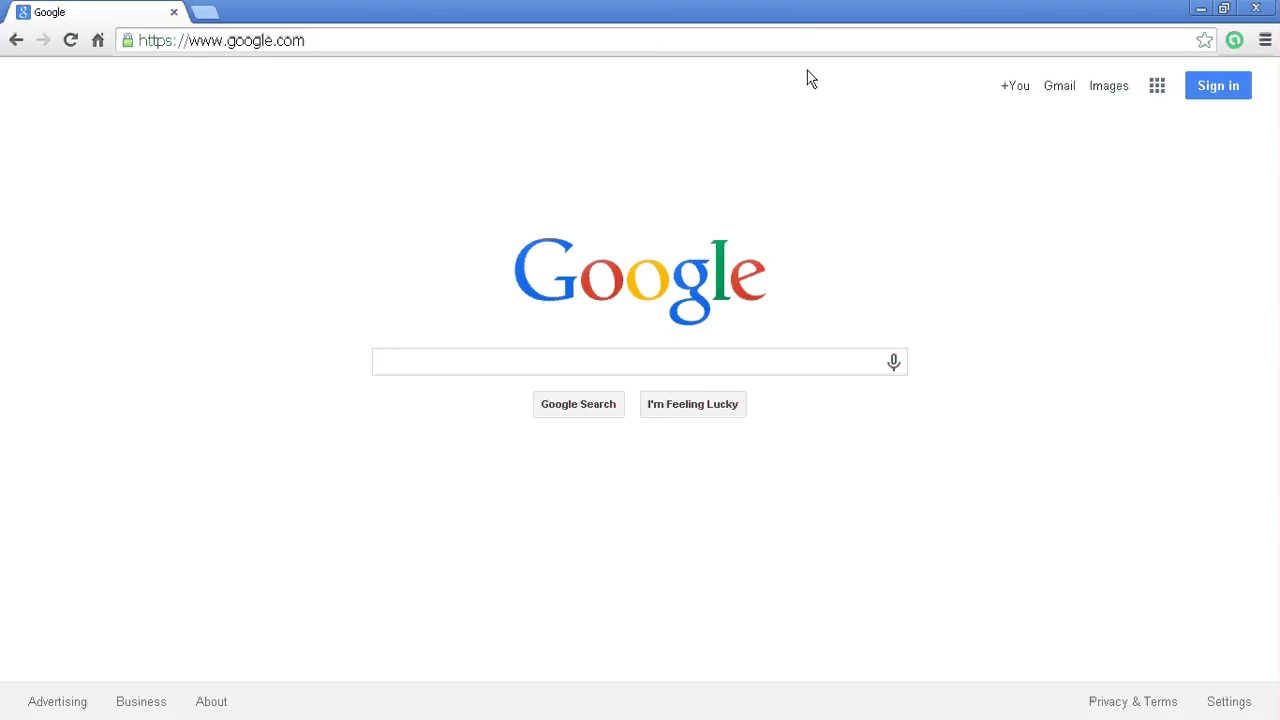
# Step: Open the browser settings and review the list of startup pages without changing it
pyautogui.click(1265, 44)
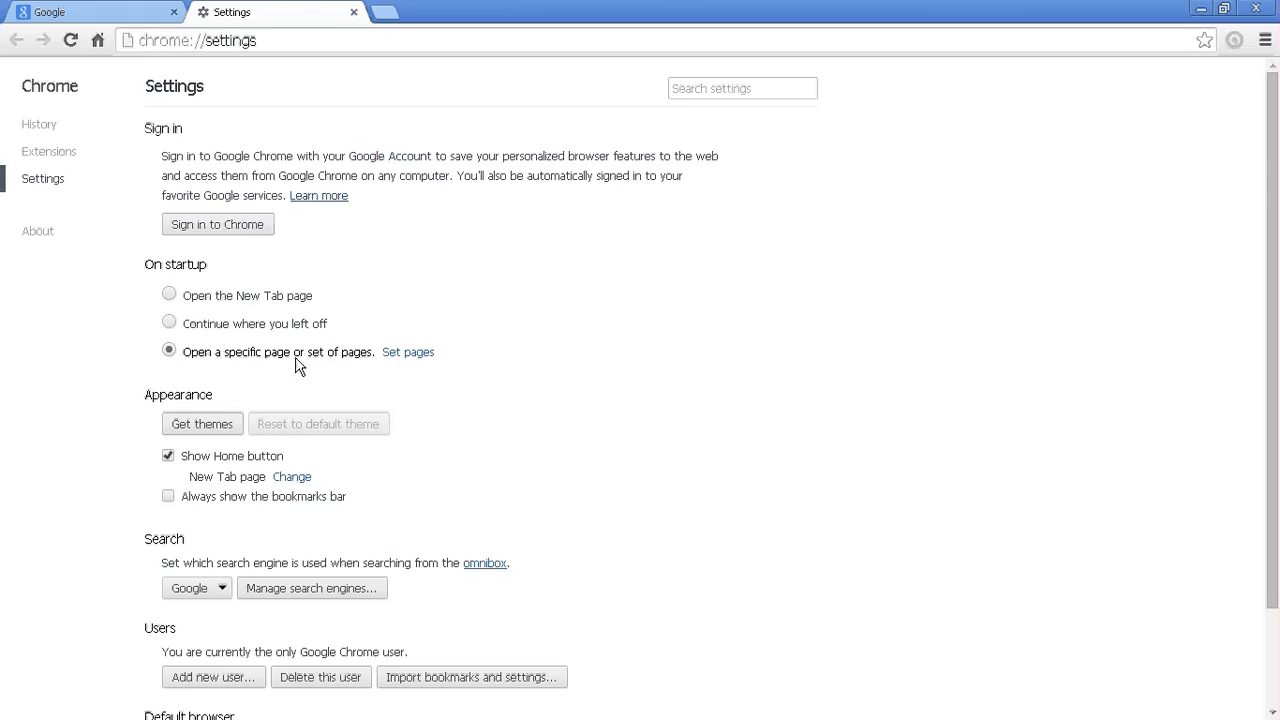
pyautogui.click(410, 356)
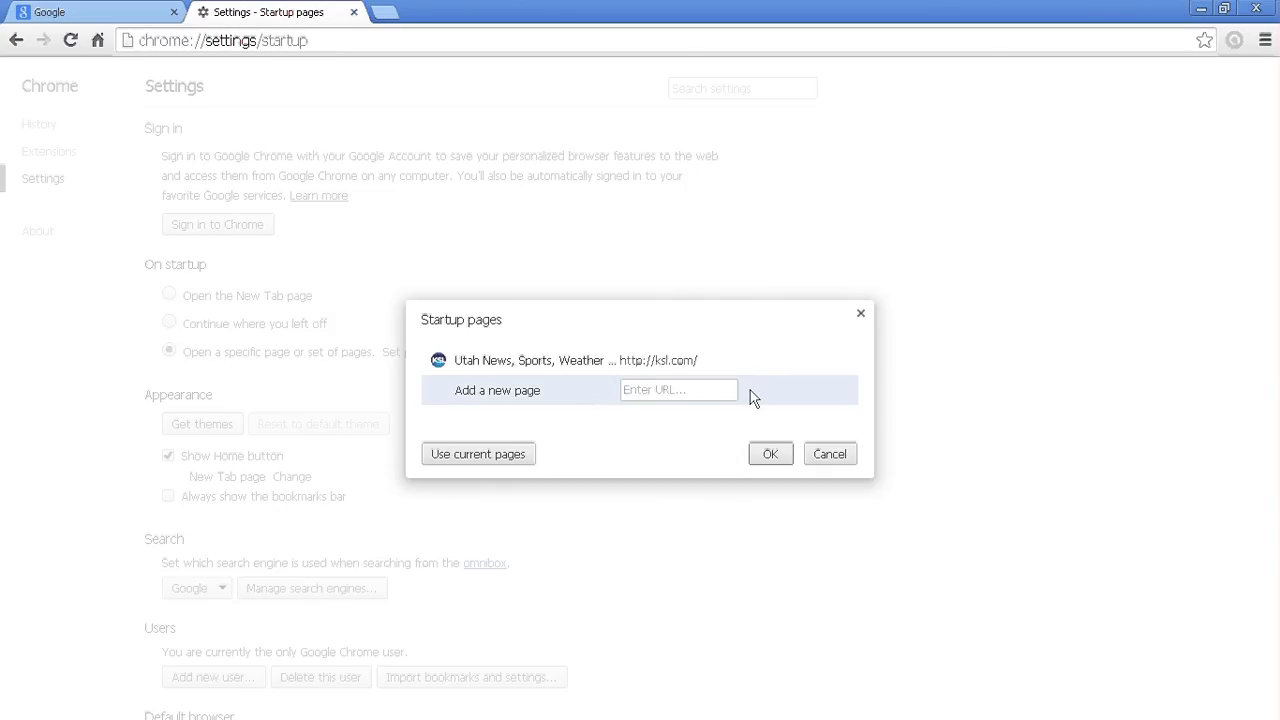
pyautogui.moveTo(836, 370)
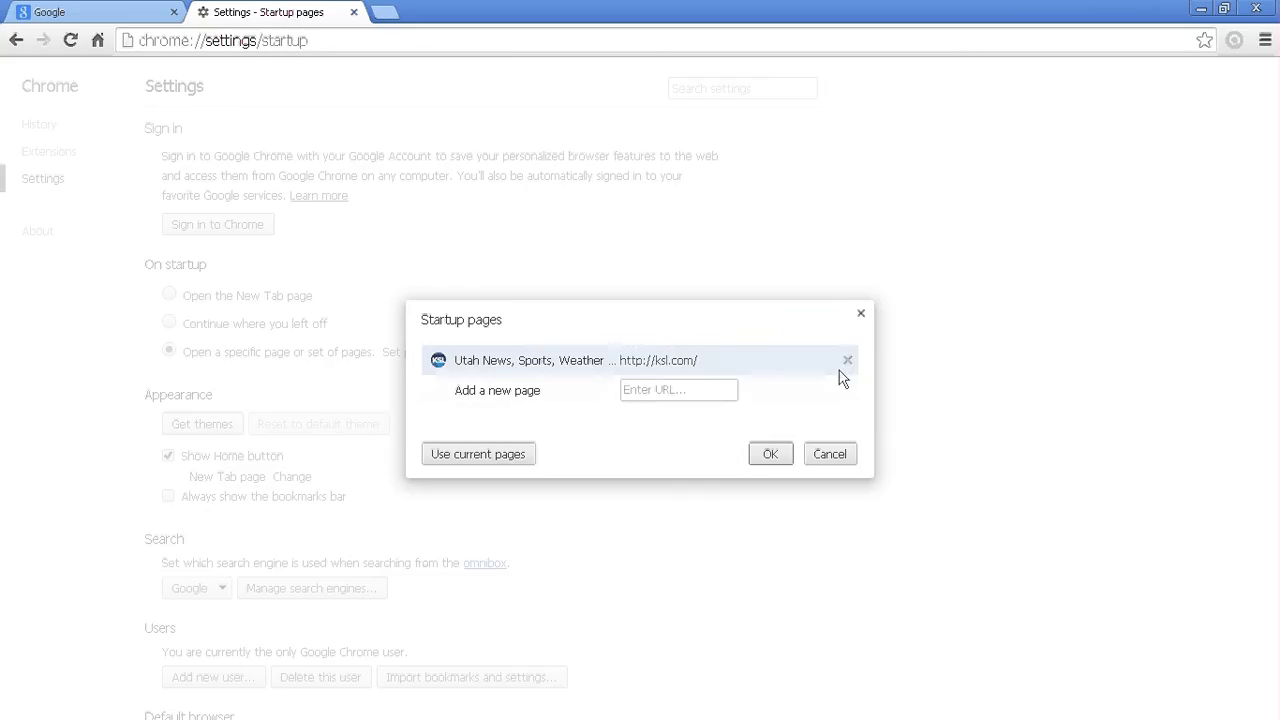
pyautogui.click(860, 314)
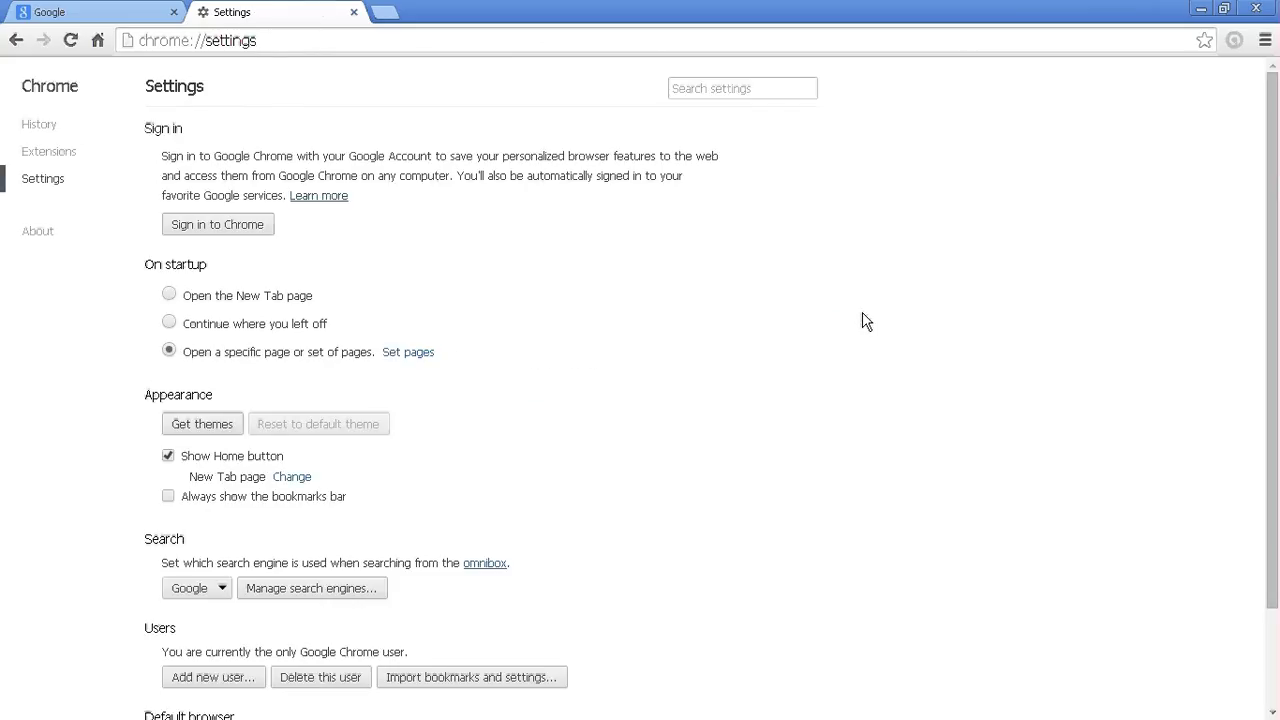
# Step: Select Google as the search engine used for omnibox searches
pyautogui.scroll(-2, 729, 306)
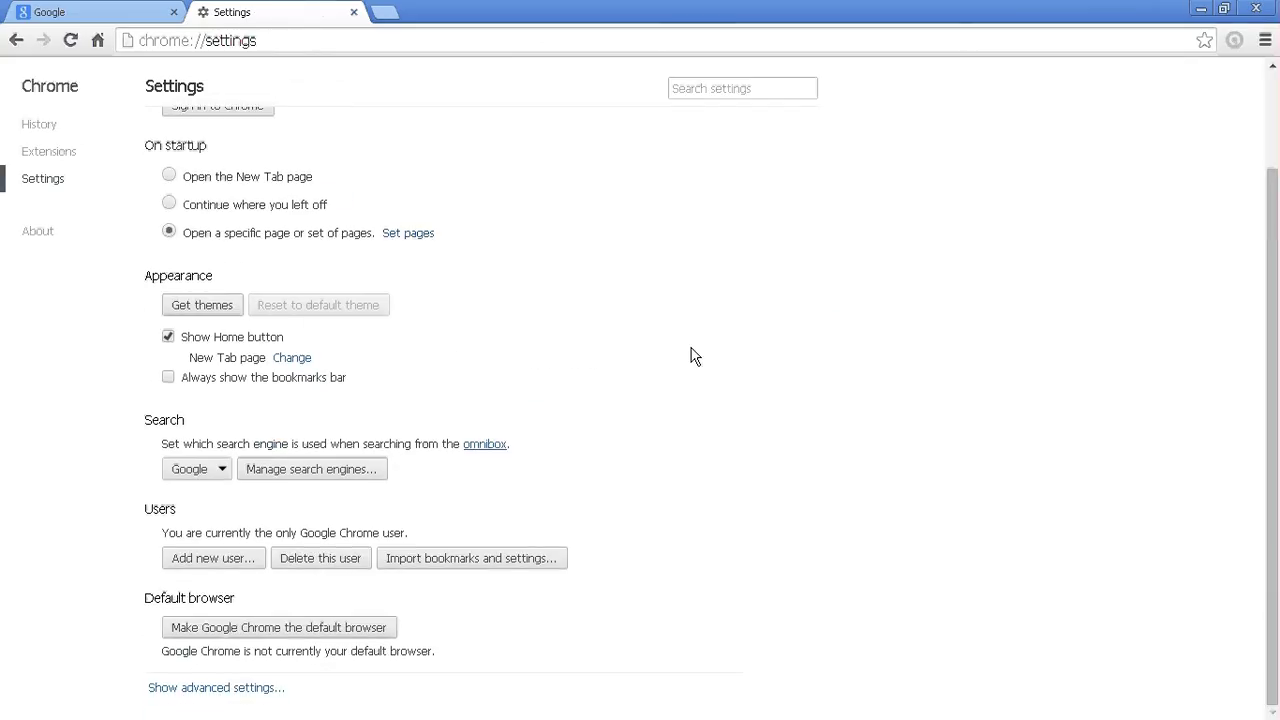
pyautogui.click(228, 470)
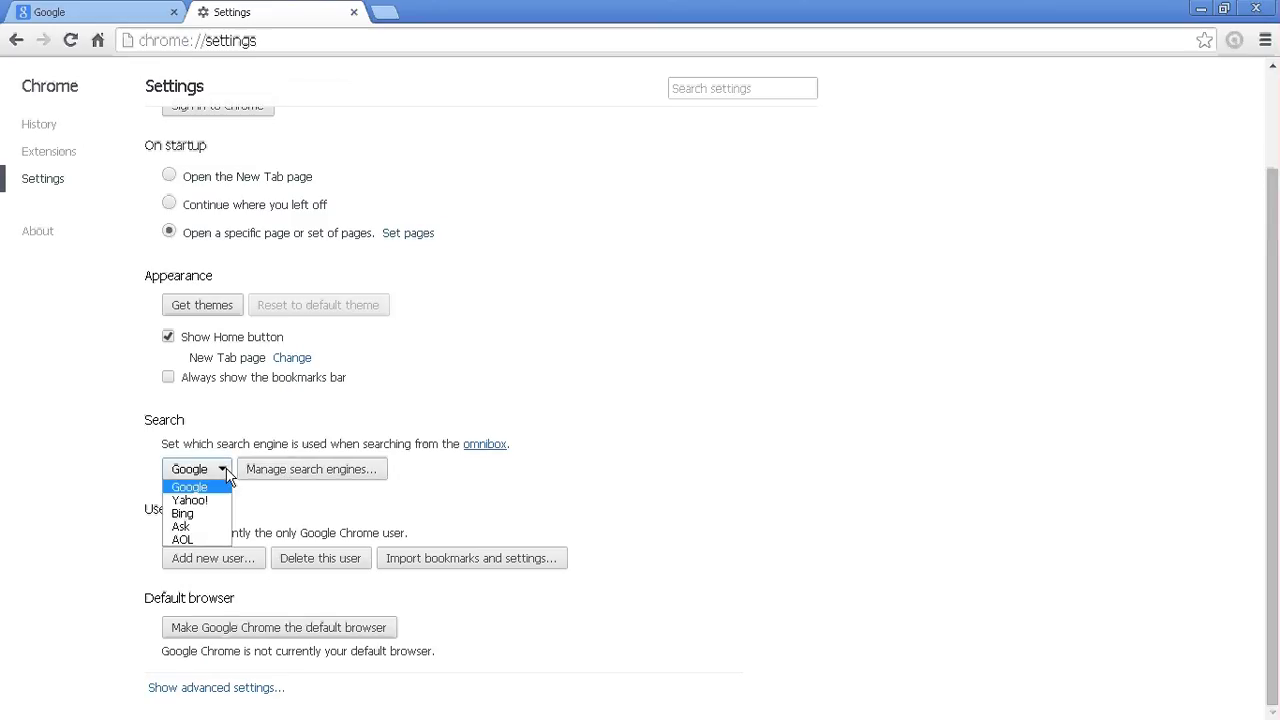
pyautogui.click(210, 488)
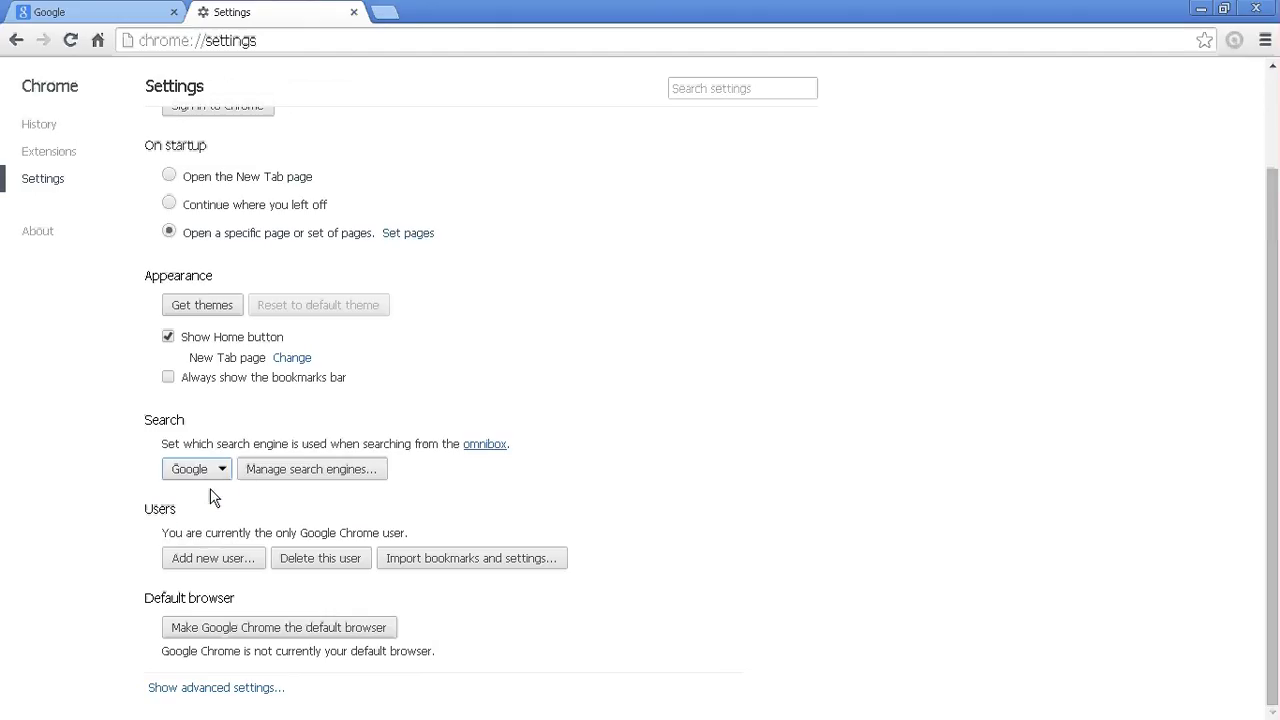
# Step: Remove Yahoo!, Bing, Ask and AOL from the default search settings in the search engine manager, leaving only Google
pyautogui.click(297, 468)
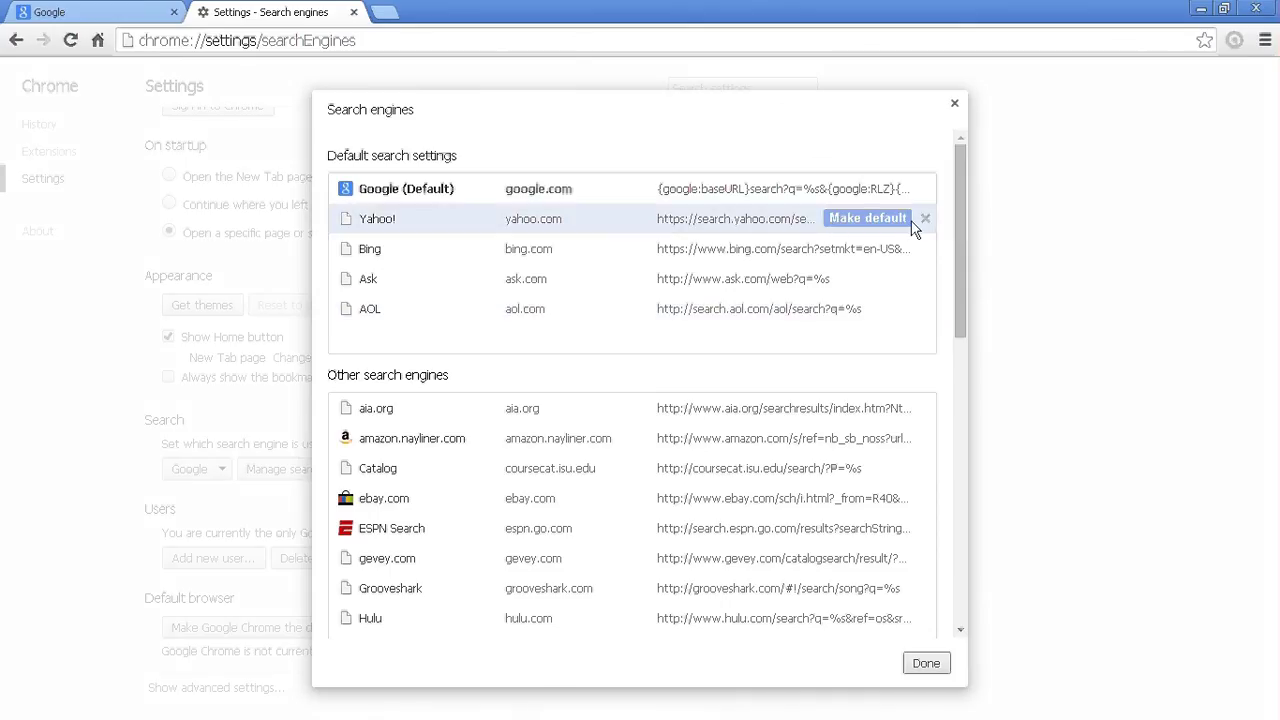
pyautogui.click(925, 219)
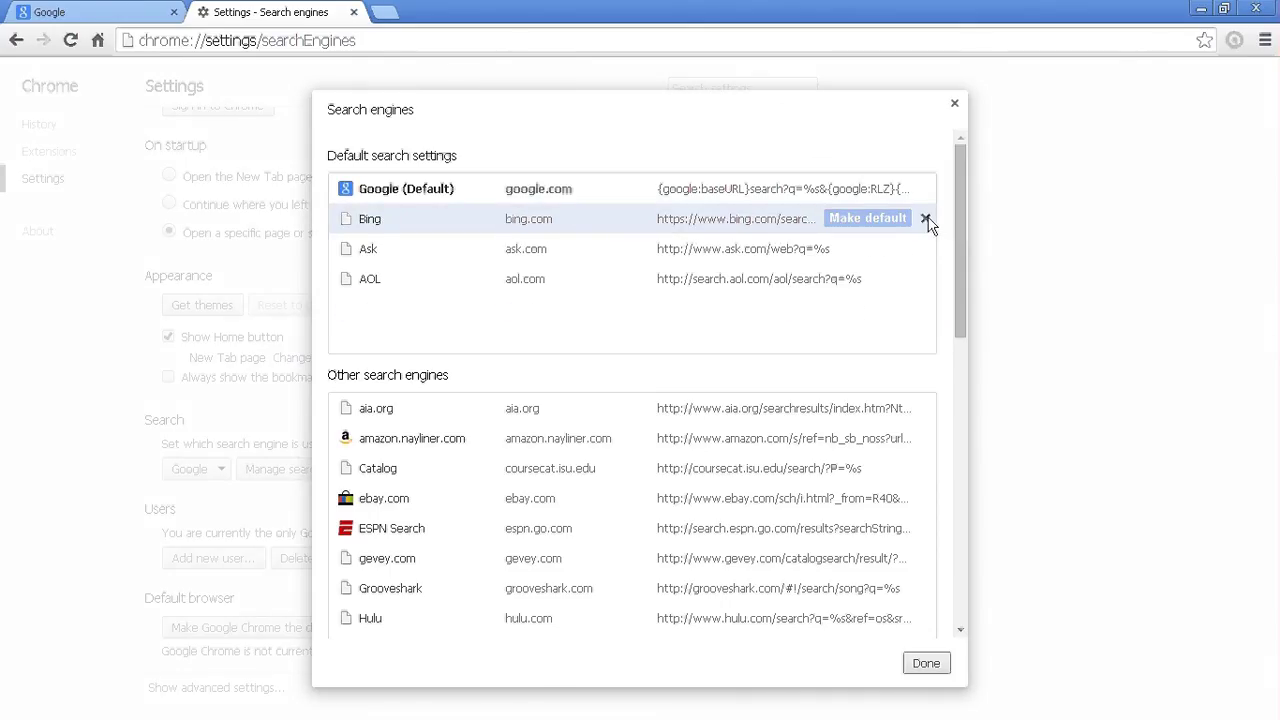
pyautogui.click(925, 219)
pyautogui.click(925, 219)
pyautogui.click(925, 219)
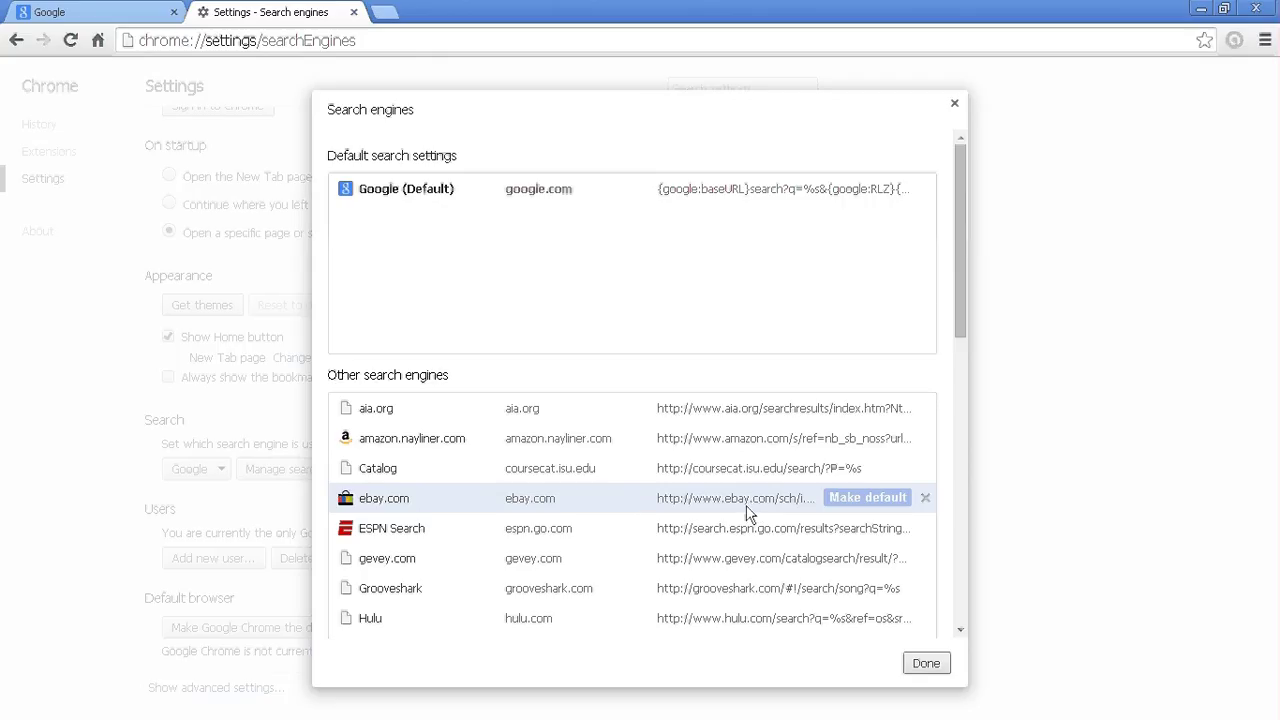
# Step: Try the YouTube Video Search engine from a new tab's address bar with "computer repair", and close that tab
pyautogui.scroll(-1, 751, 512)
pyautogui.scroll(-5, 703, 497)
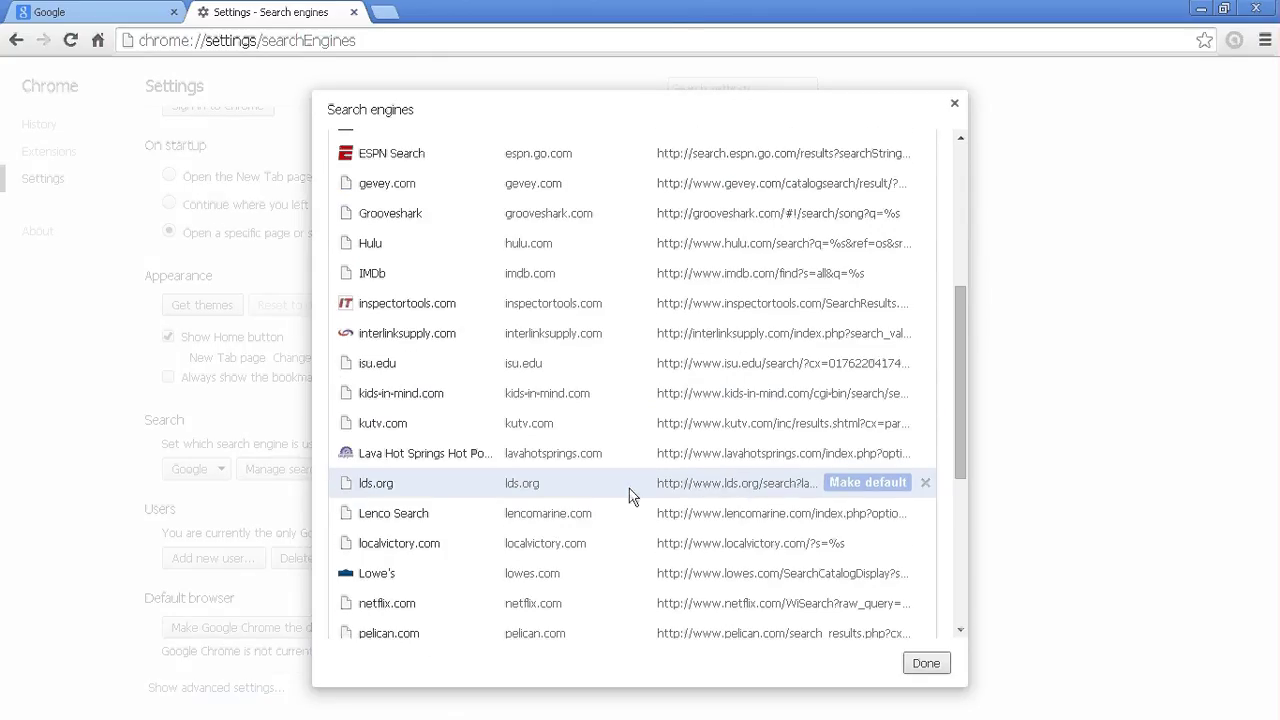
pyautogui.scroll(-2, 630, 494)
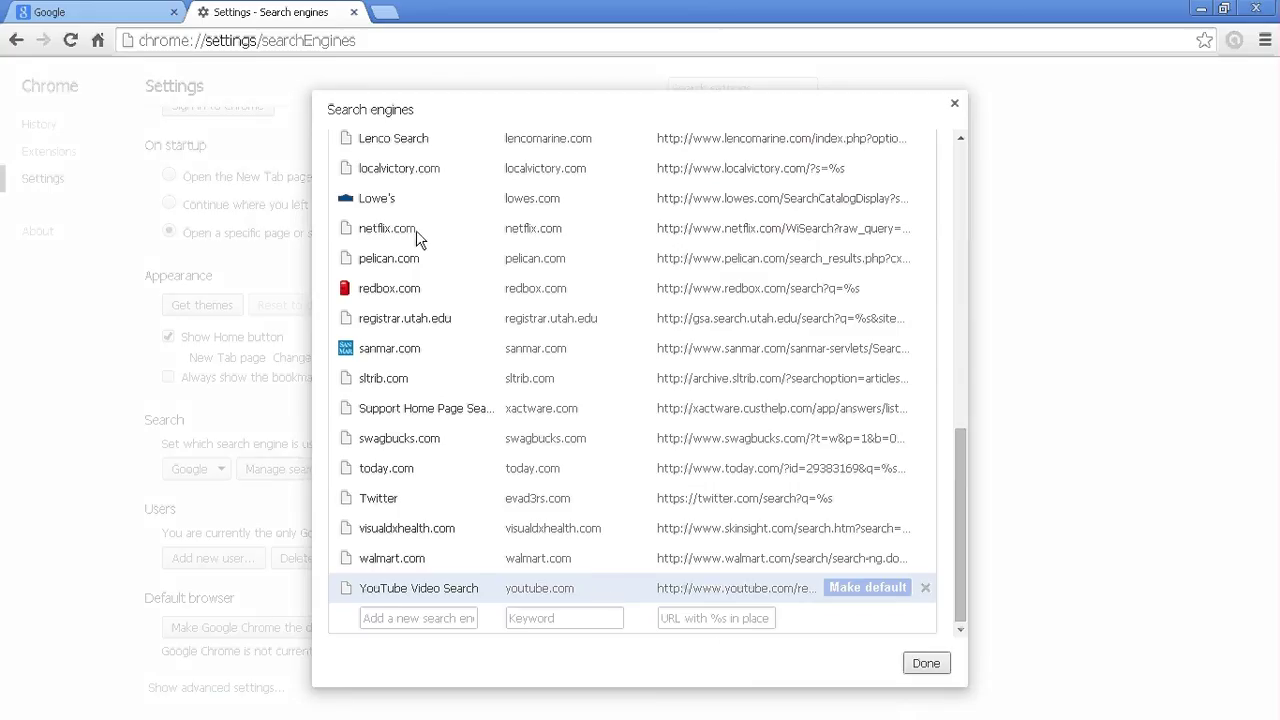
pyautogui.click(384, 12)
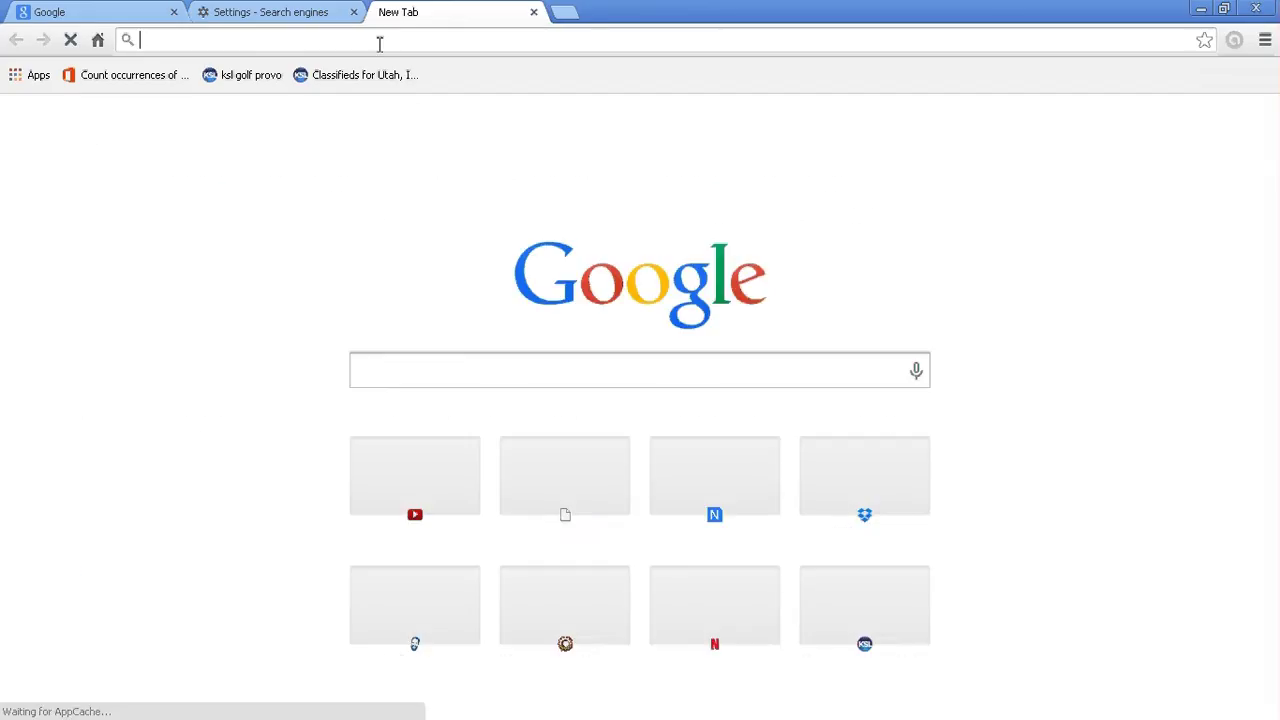
pyautogui.write('you')
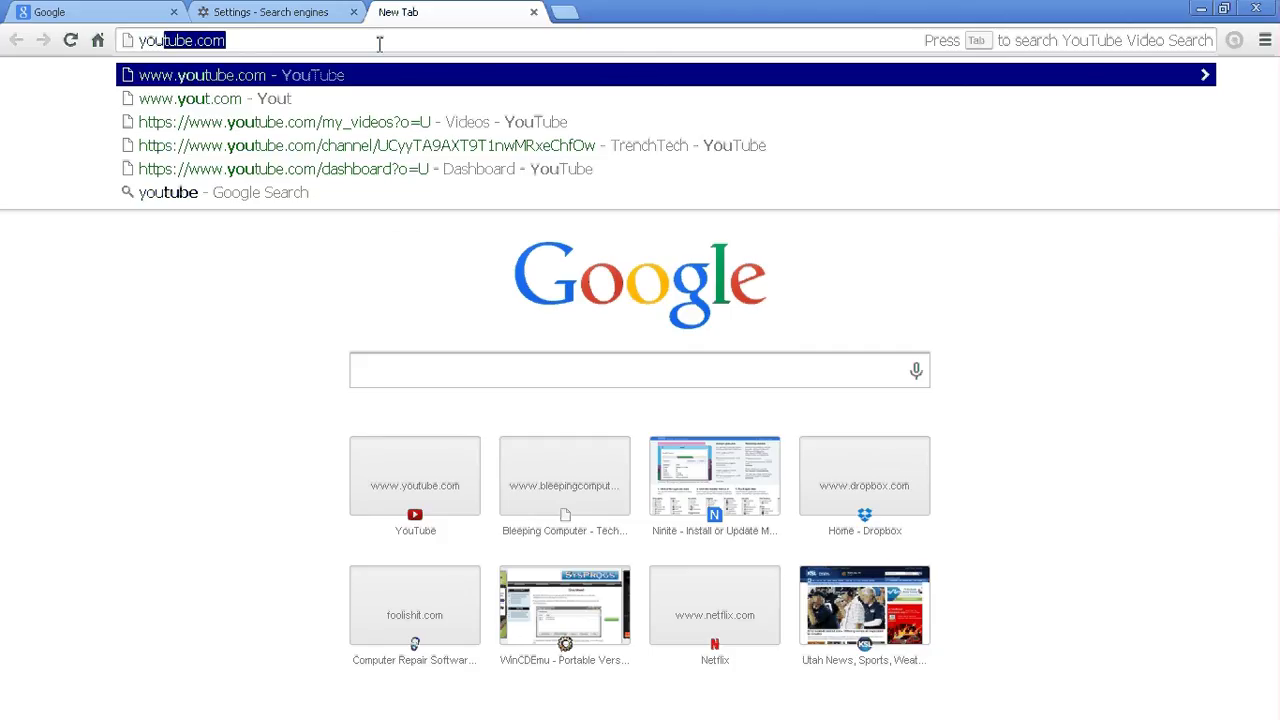
pyautogui.press('Tab')
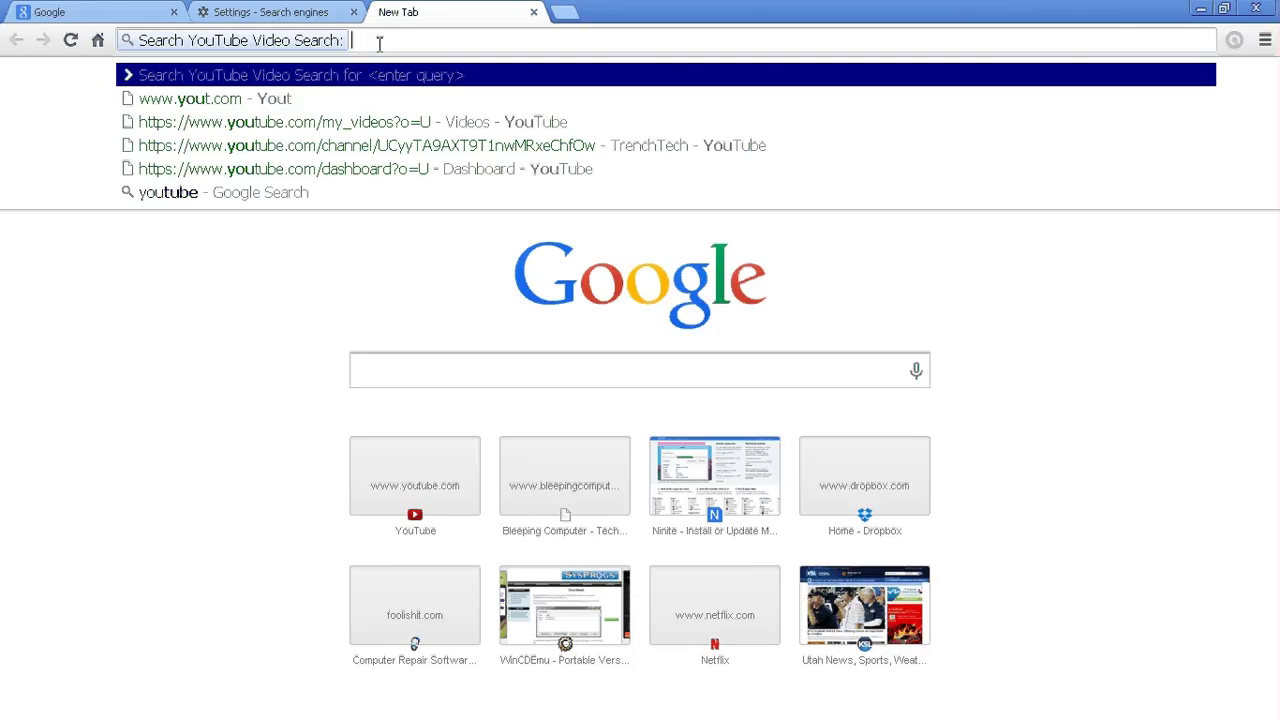
pyautogui.write('computer re')
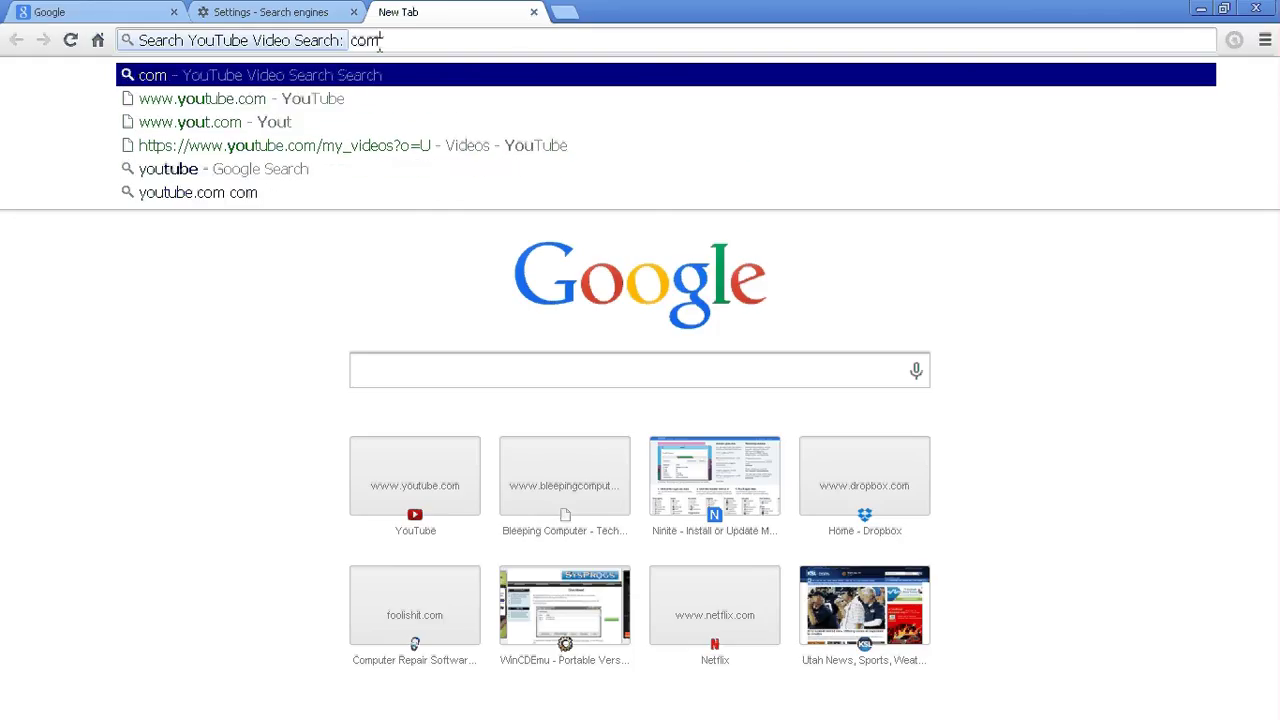
pyautogui.write('pair')
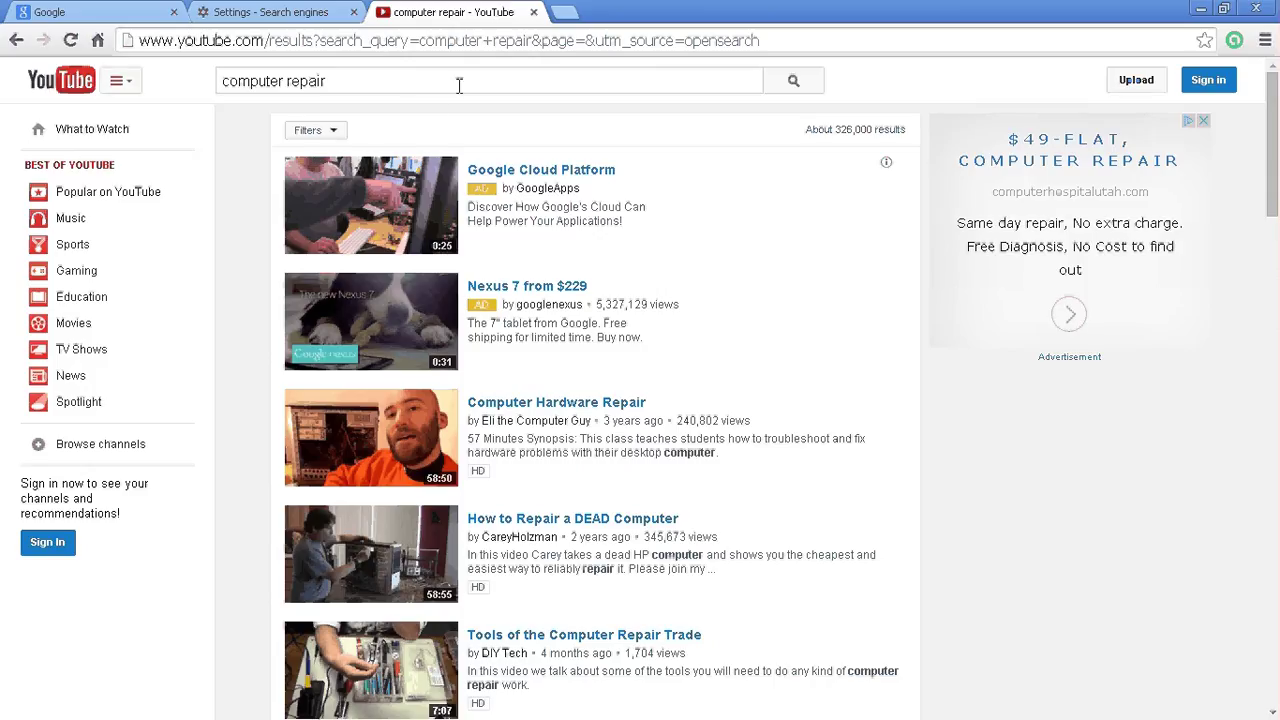
pyautogui.click(533, 12)
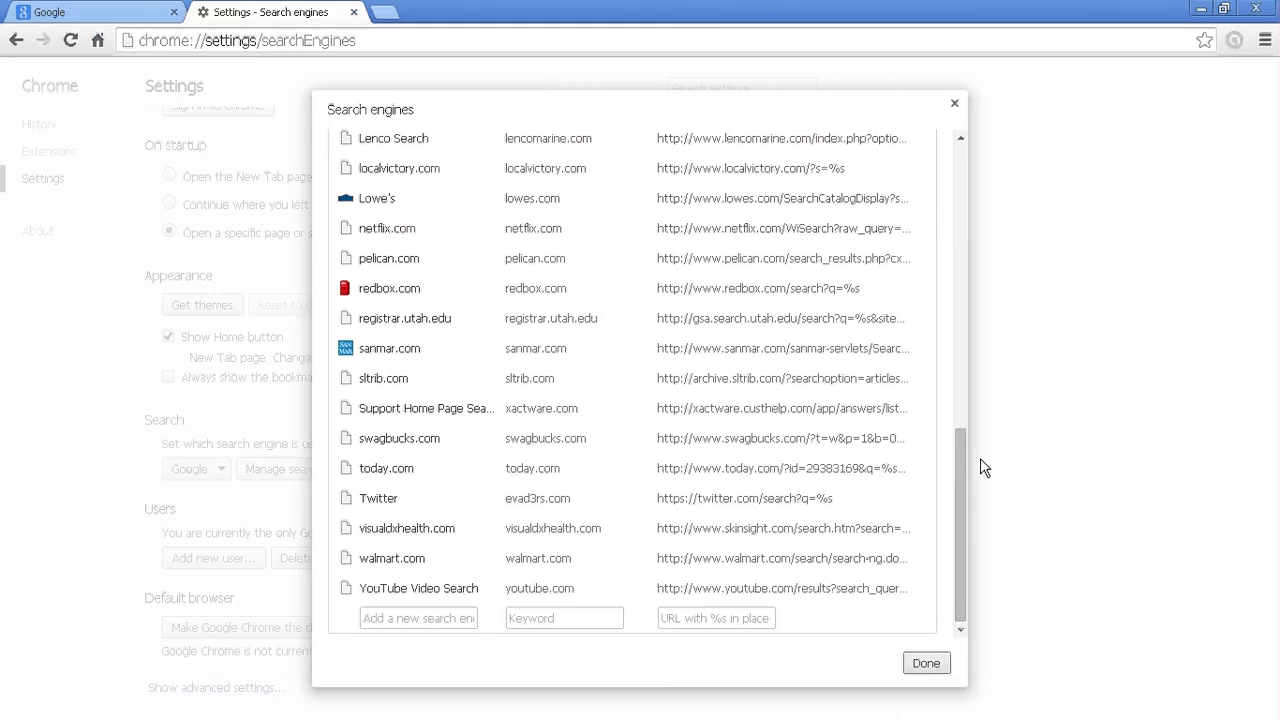
# Step: Remove every entry under other search engines, from aia.org through YouTube Video Search, and finish managing search engines
pyautogui.moveTo(957, 474); pyautogui.dragTo(965, 155)
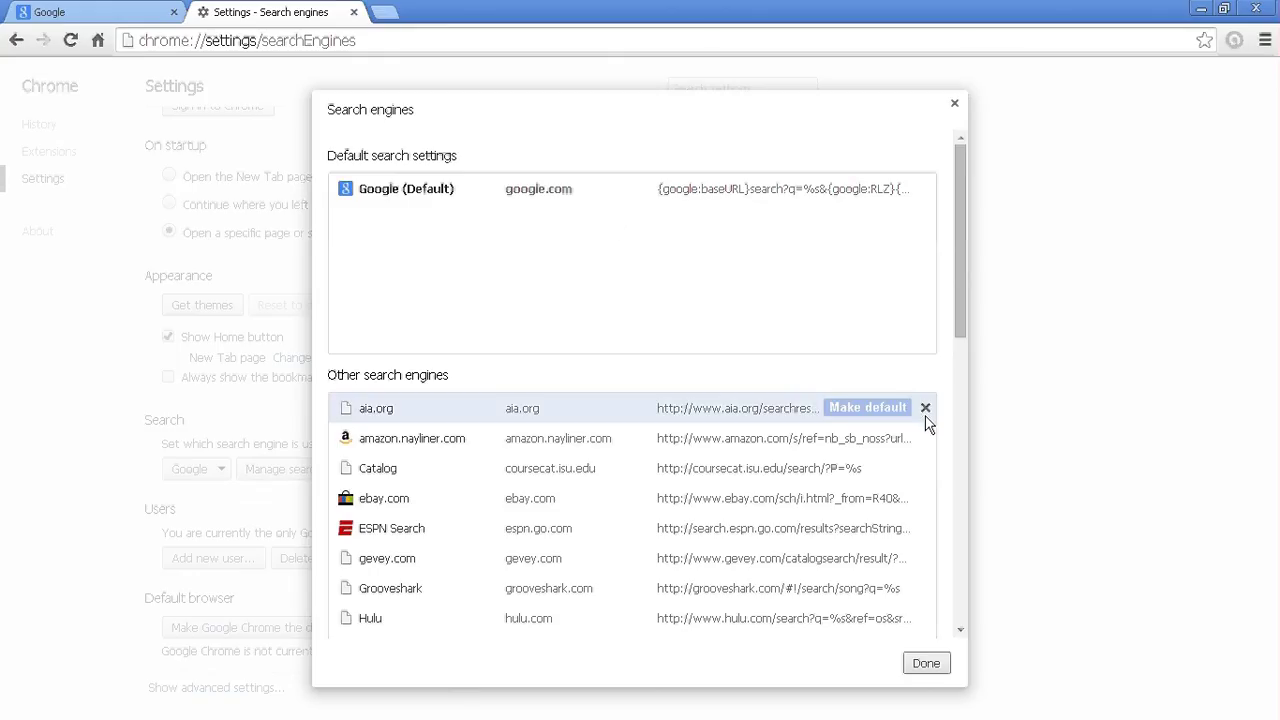
pyautogui.click(925, 410)
pyautogui.click(925, 410)
pyautogui.click(925, 410)
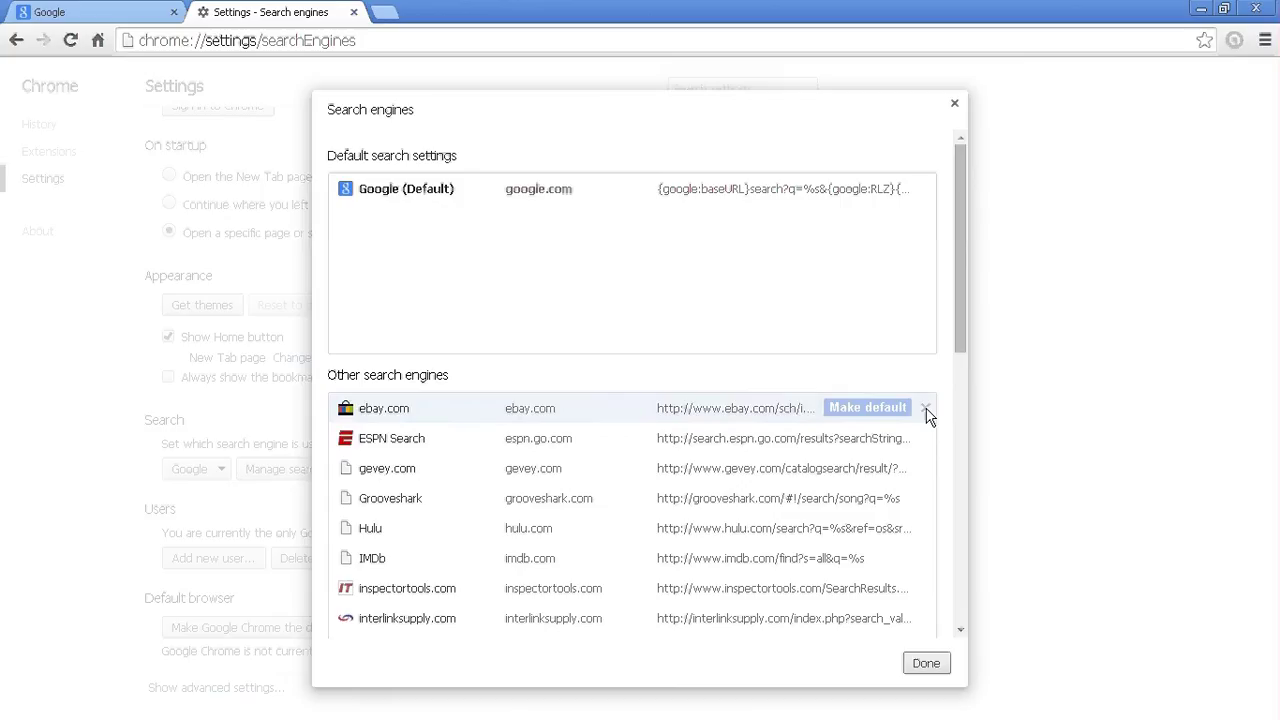
pyautogui.click(925, 410)
pyautogui.click(925, 410)
pyautogui.click(925, 410)
pyautogui.click(925, 410)
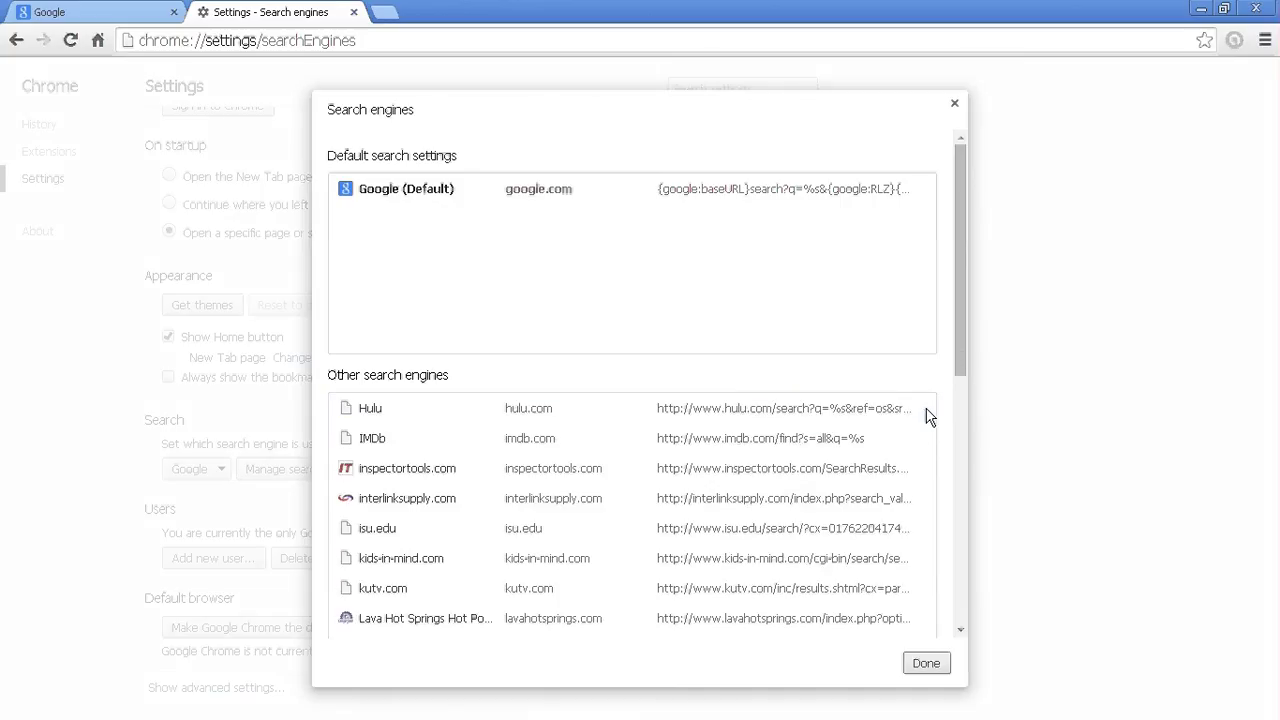
pyautogui.click(925, 410)
pyautogui.click(925, 410)
pyautogui.click(925, 410)
pyautogui.click(925, 410)
pyautogui.click(925, 410)
pyautogui.click(925, 410)
pyautogui.click(925, 410)
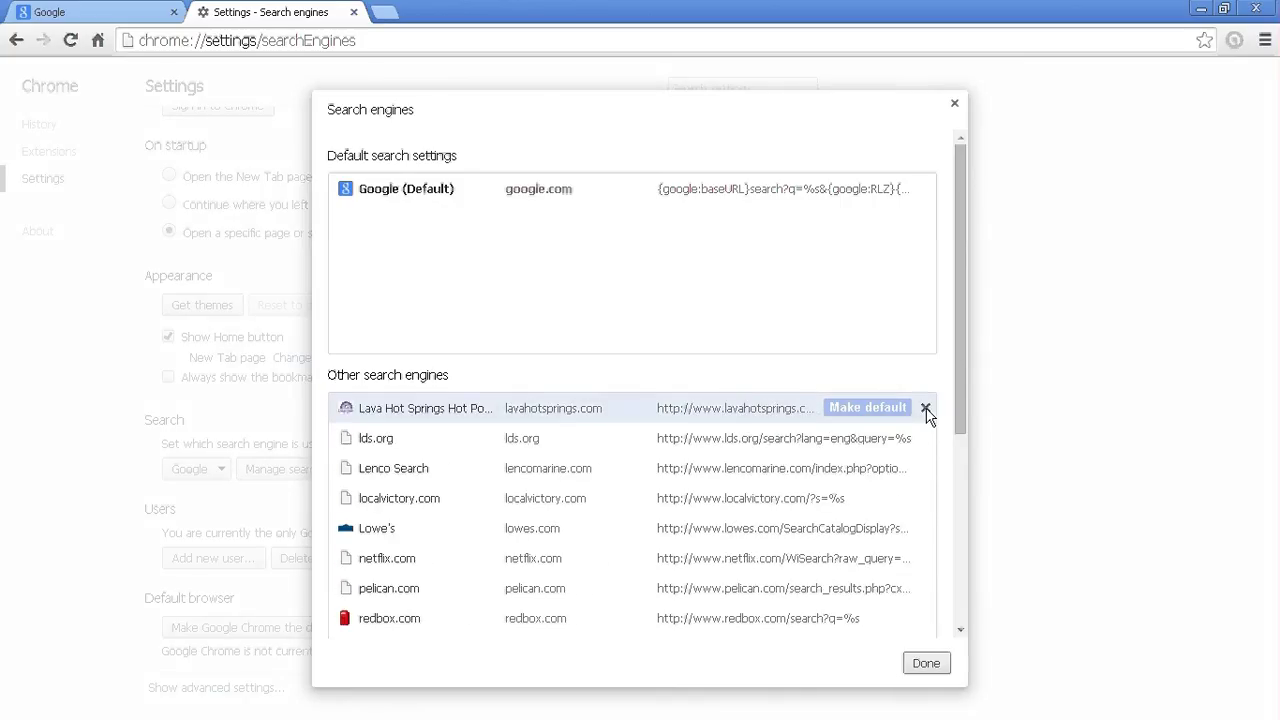
pyautogui.click(925, 410)
pyautogui.click(925, 410)
pyautogui.click(925, 410)
pyautogui.click(926, 411)
pyautogui.click(926, 411)
pyautogui.click(926, 411)
pyautogui.click(926, 411)
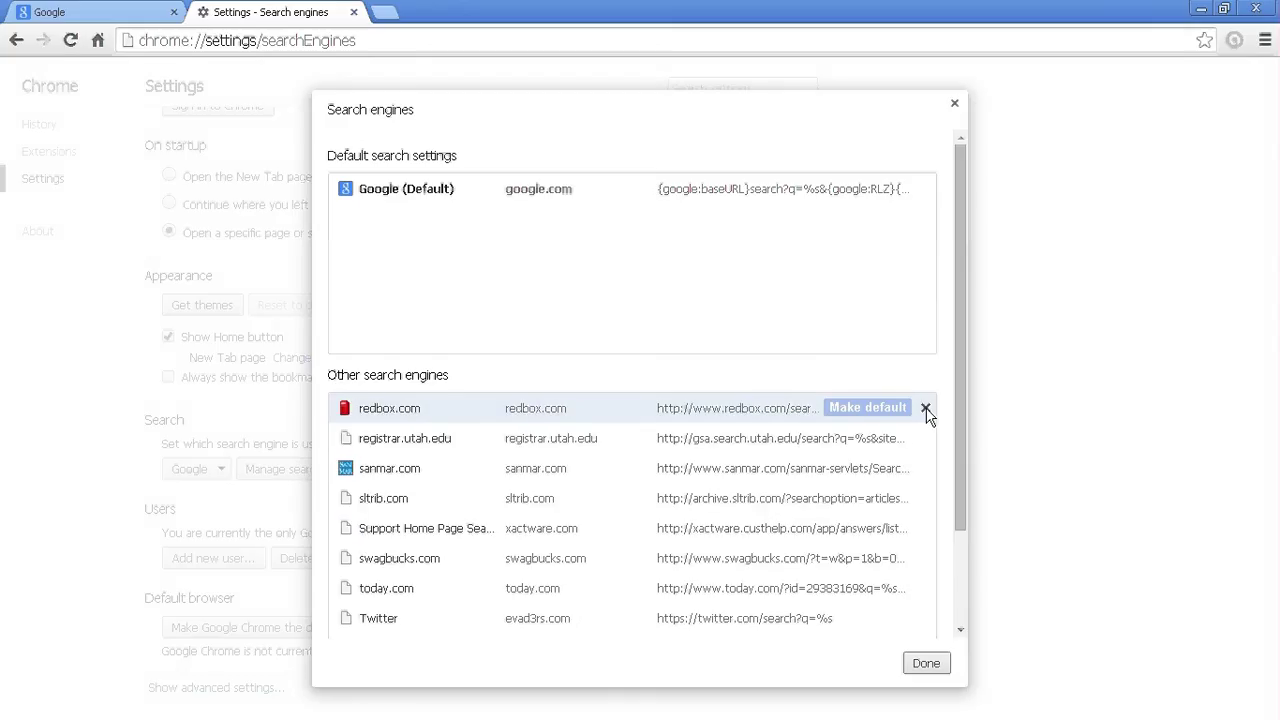
pyautogui.click(926, 411)
pyautogui.click(926, 411)
pyautogui.click(926, 411)
pyautogui.click(926, 411)
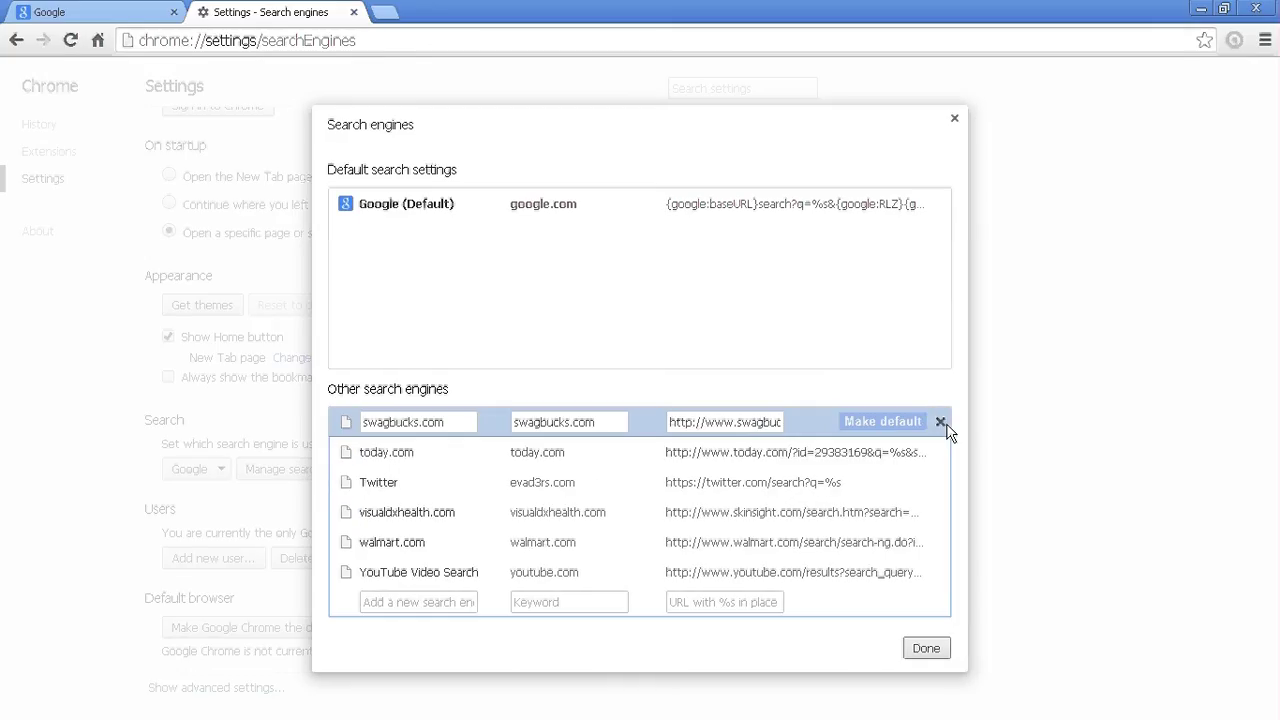
pyautogui.click(940, 422)
pyautogui.click(941, 437)
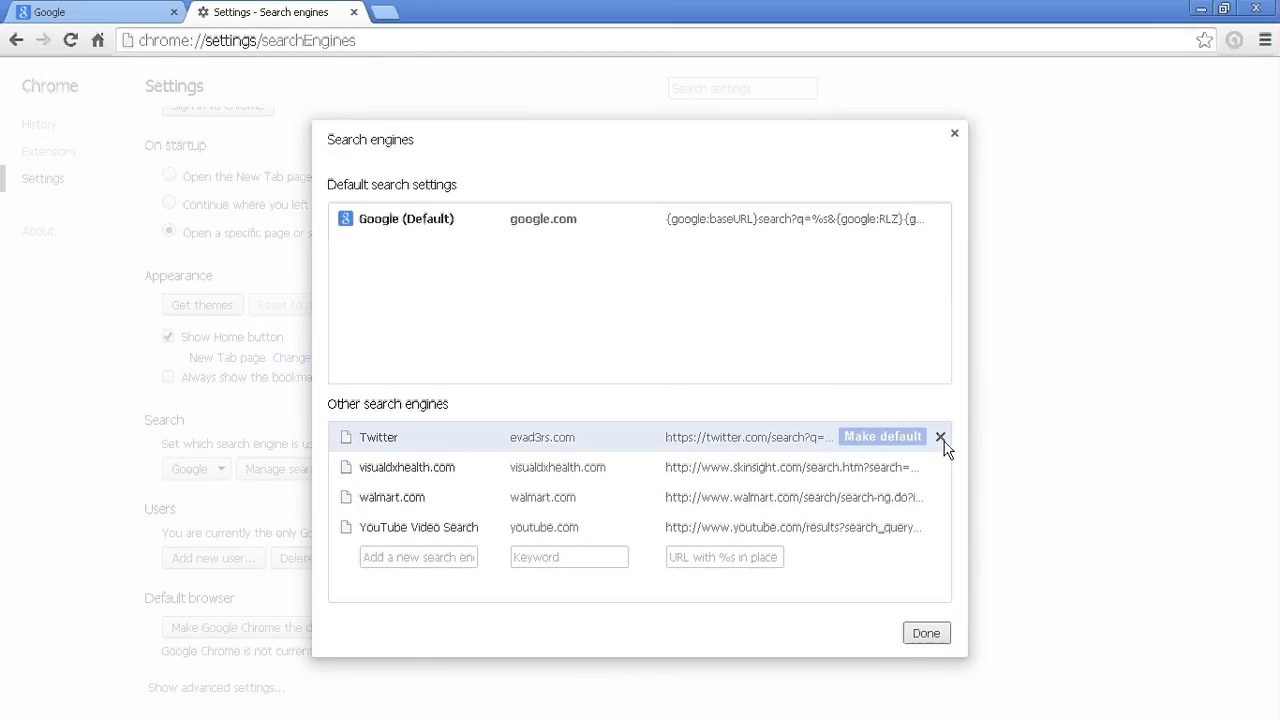
pyautogui.click(940, 437)
pyautogui.click(940, 437)
pyautogui.click(940, 437)
pyautogui.click(940, 437)
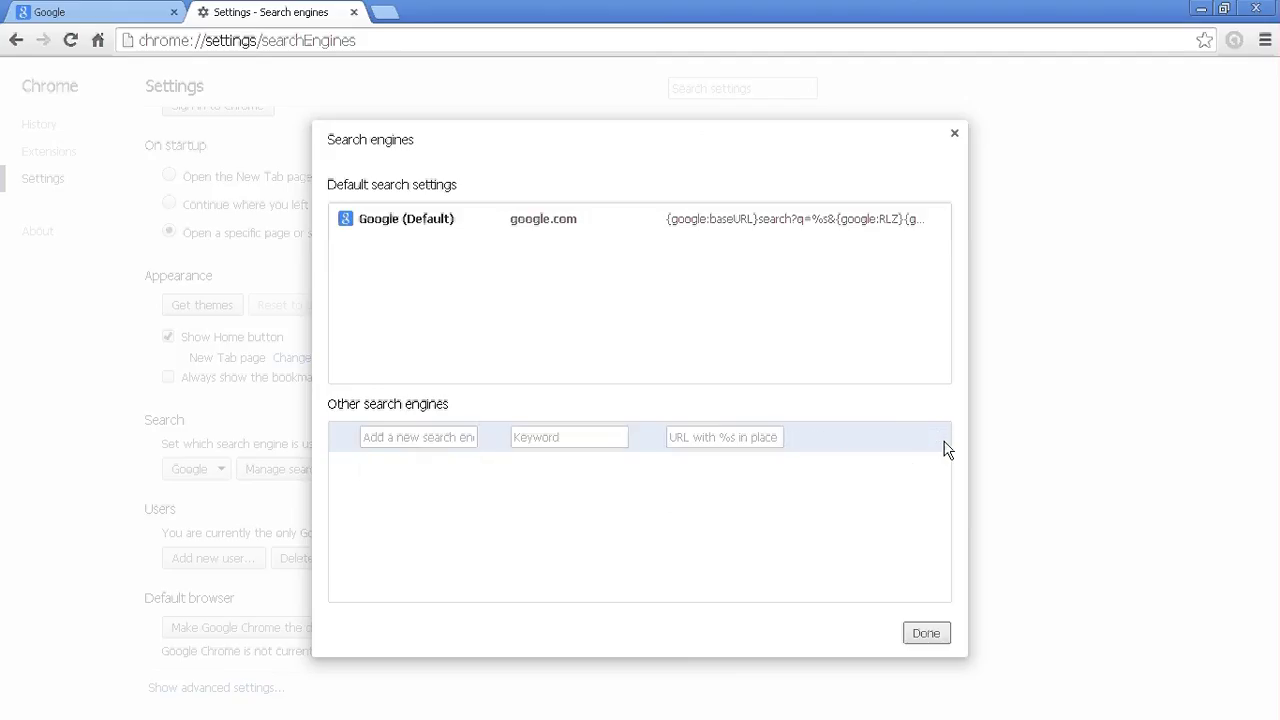
pyautogui.click(930, 633)
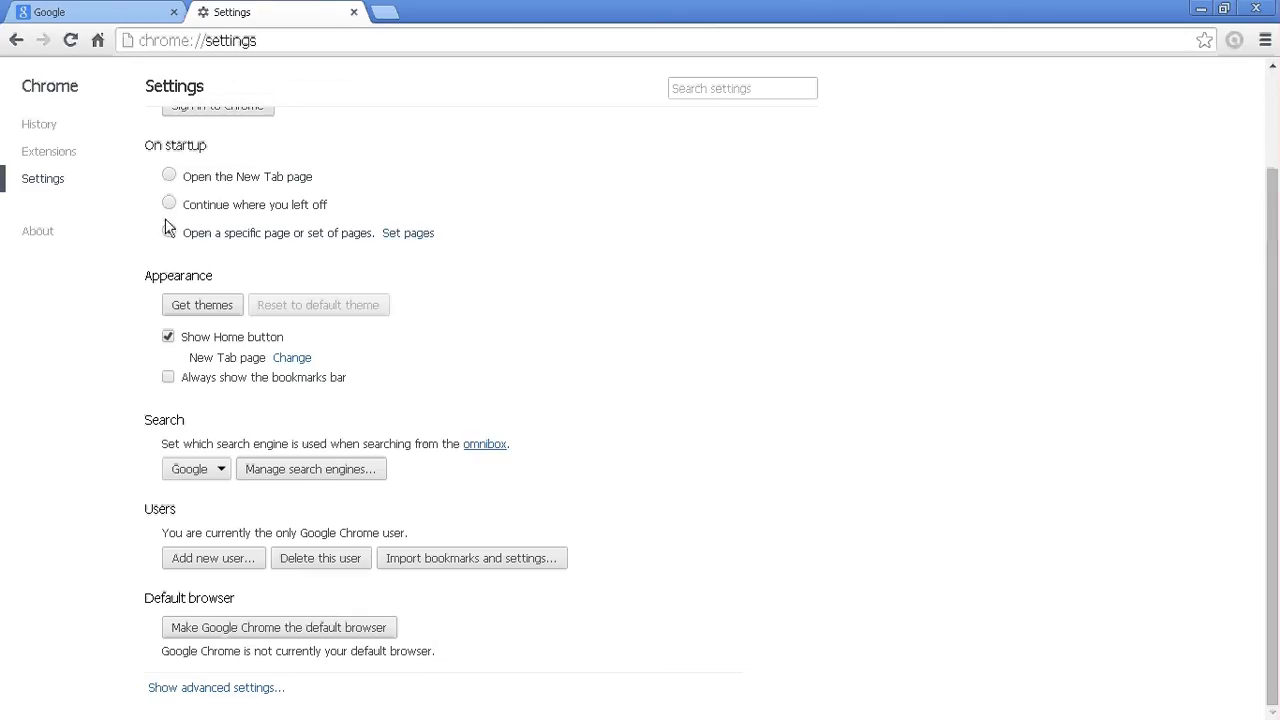
# Step: Disable the avast! Online Security extension and remove it from the browser
pyautogui.click(58, 160)
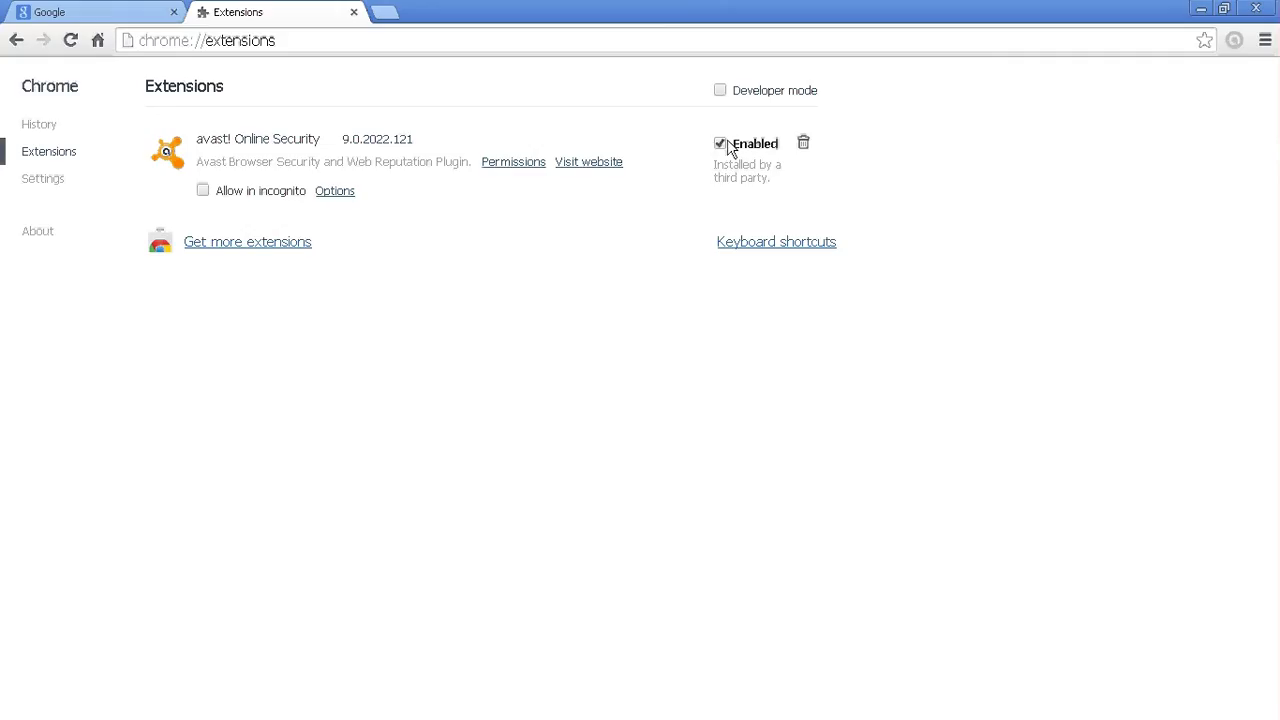
pyautogui.click(720, 146)
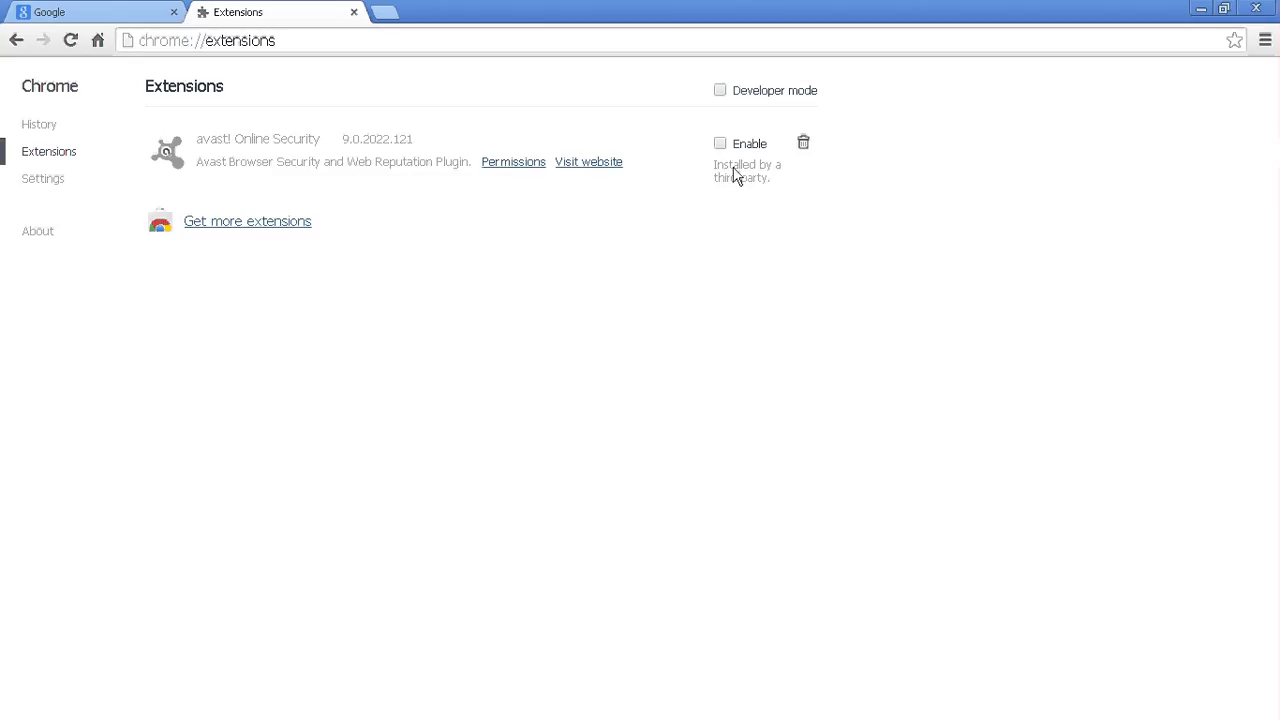
pyautogui.click(804, 144)
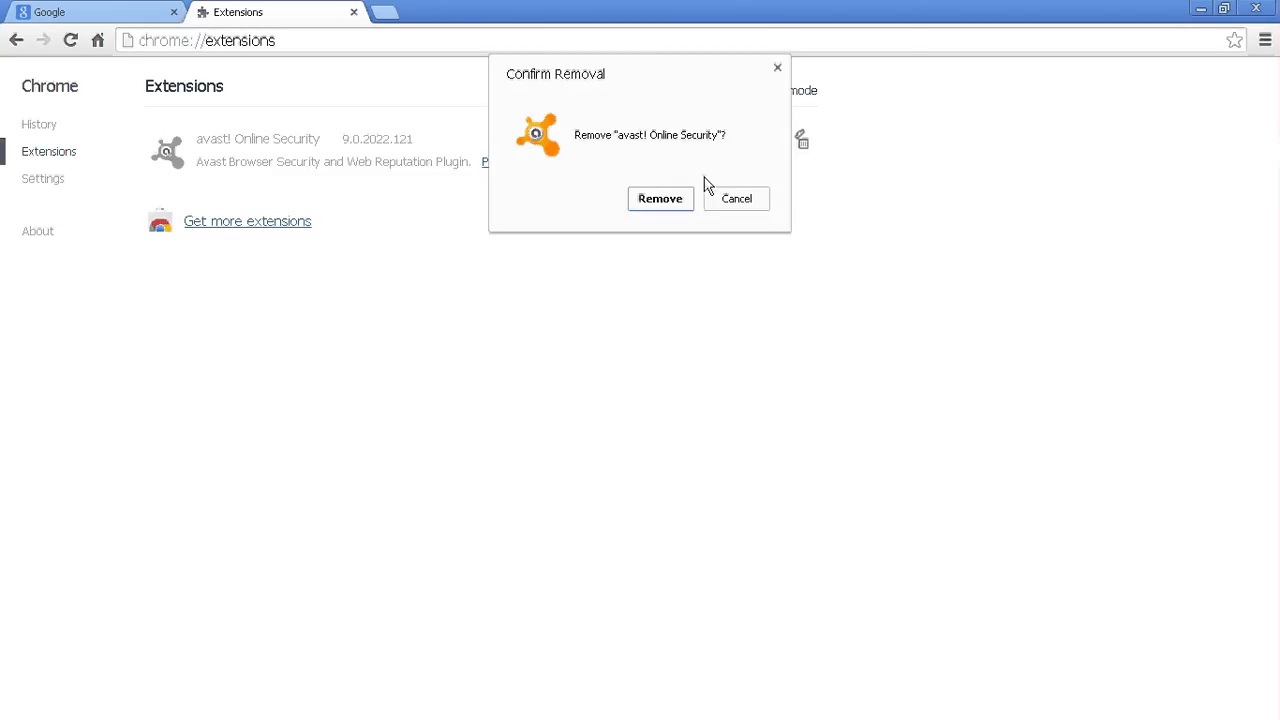
pyautogui.click(677, 205)
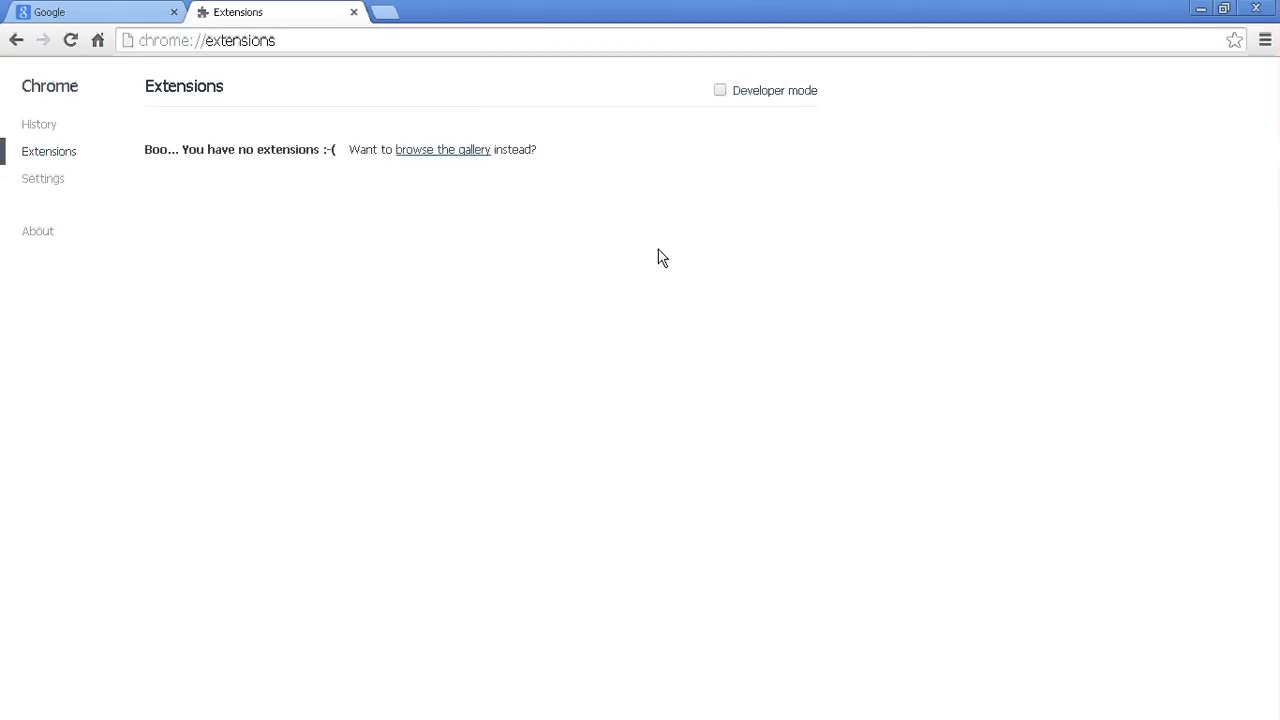